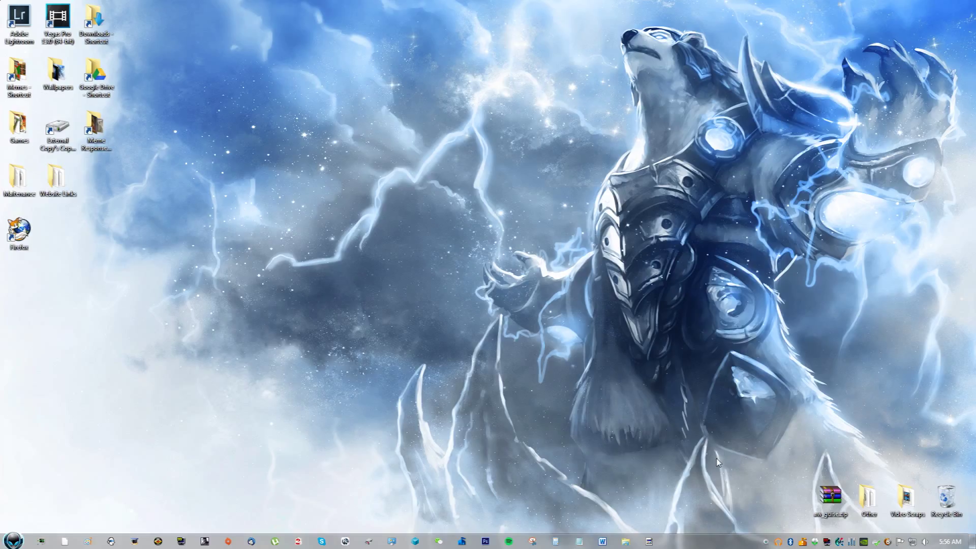
Step: Extract aw_guise_win7.zip from the aw_guise folder of aw_guise.zip onto the desktop
double_click(826, 500)
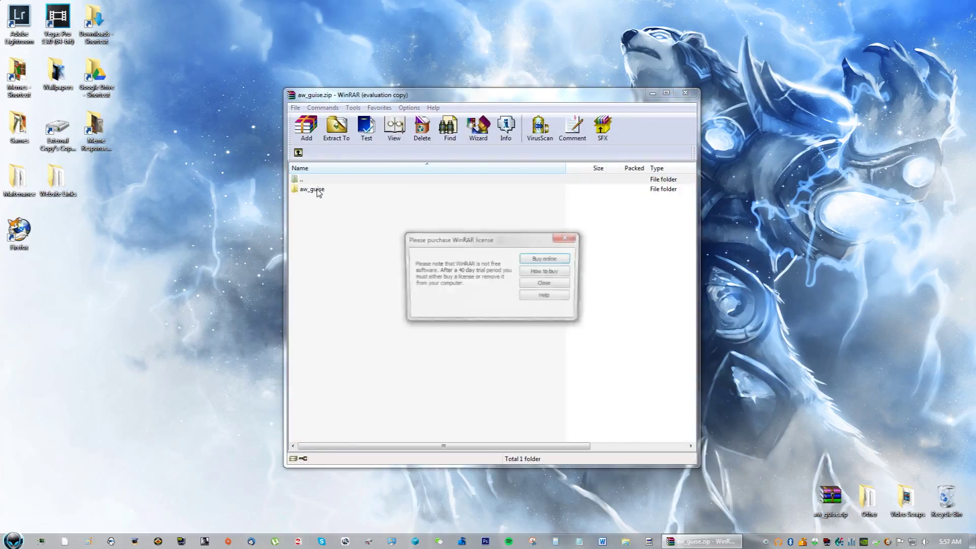
left_click(573, 239)
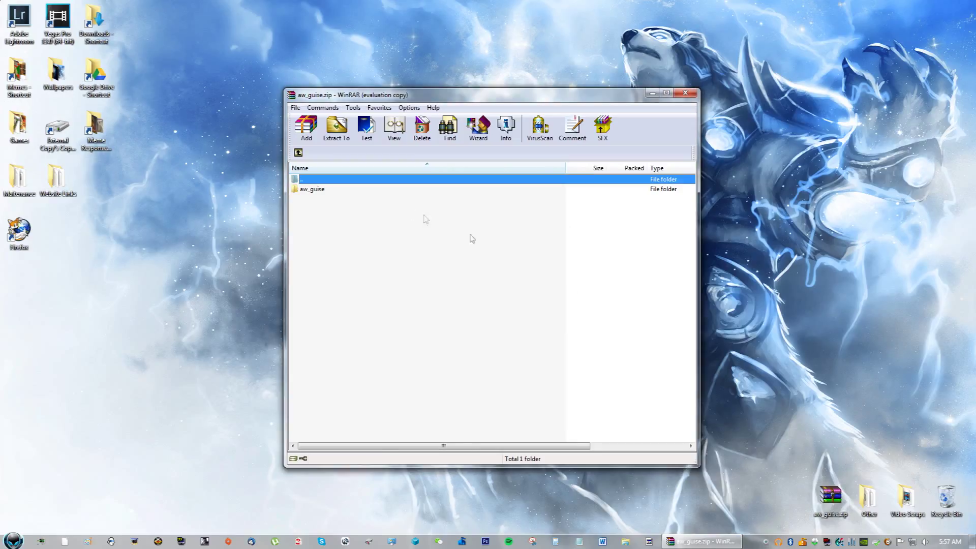
left_click(316, 192)
double_click(316, 191)
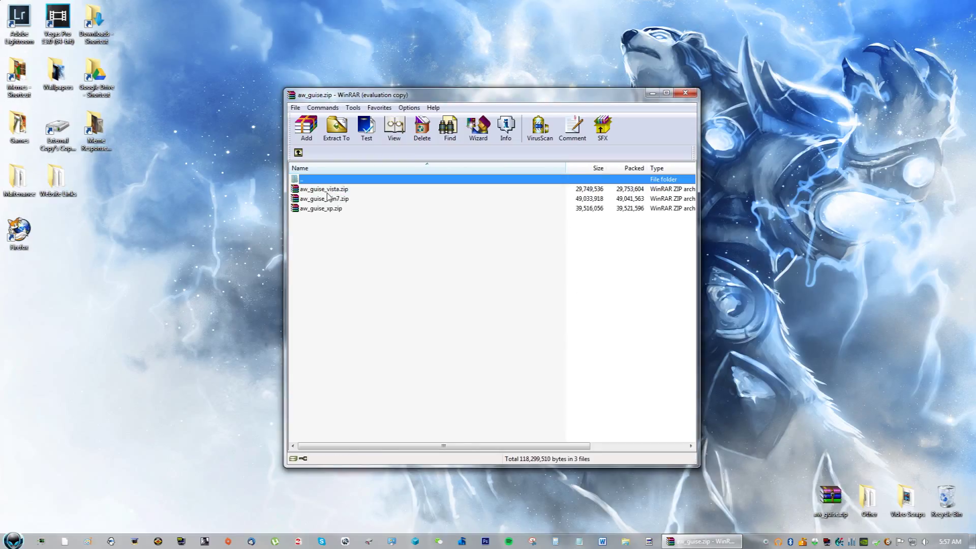
left_click(353, 201)
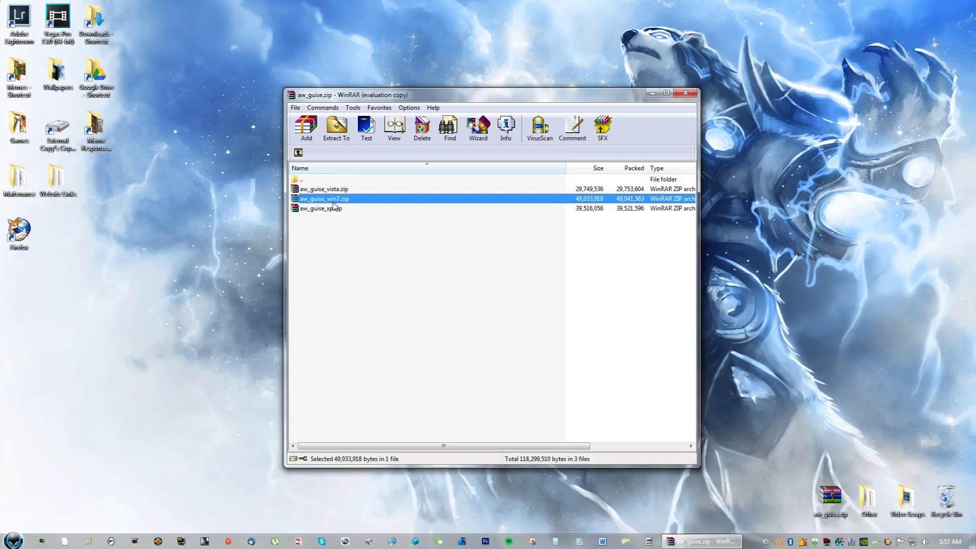
left_click_drag(377, 198, 762, 235)
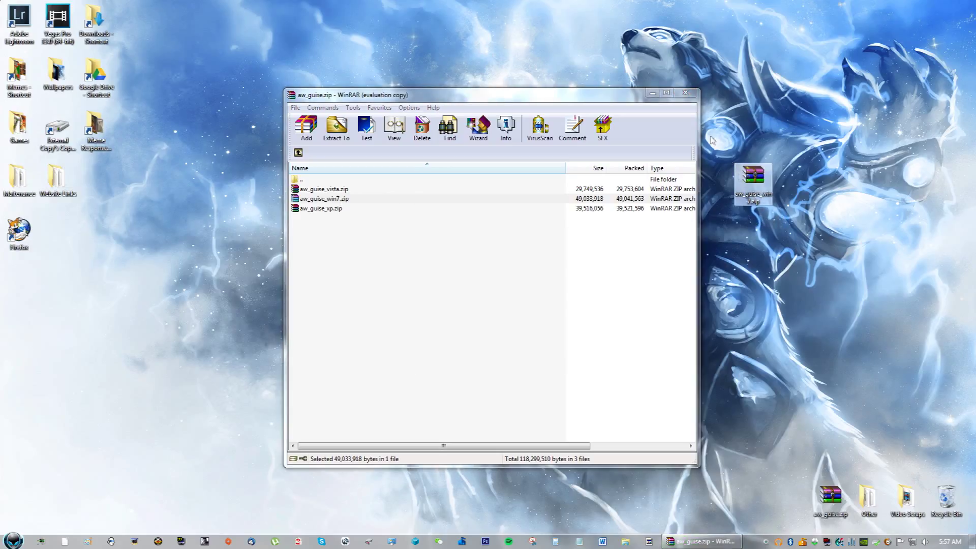
Step: Close the WinRAR archive window and cancel sending aw_guise.zip to the Recycle Bin
left_click(685, 93)
left_click_drag(830, 495, 953, 503)
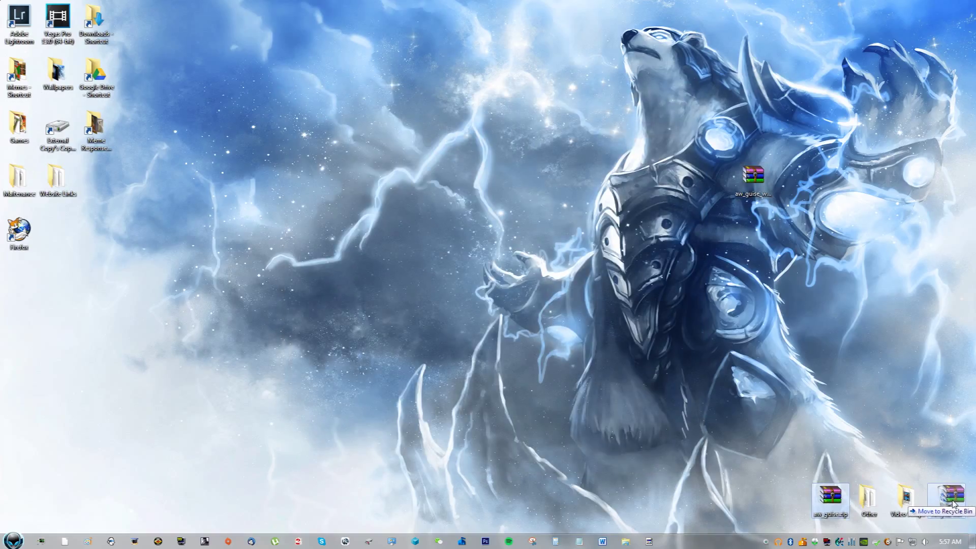
key("Escape")
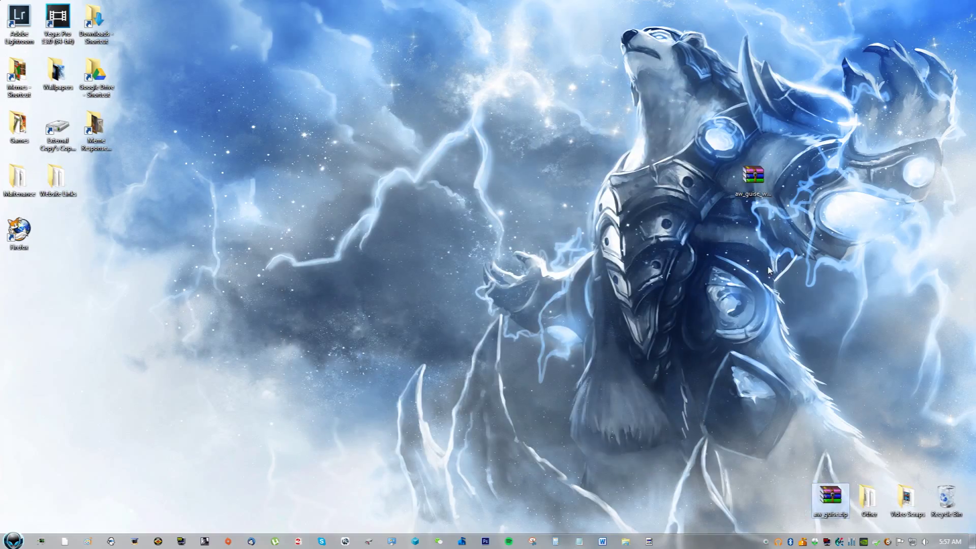
Step: Extract aw_guise_win7.zip here and group the MyColors setup, runme_to_install.cmd and BREED files mid-screen
right_click(753, 174)
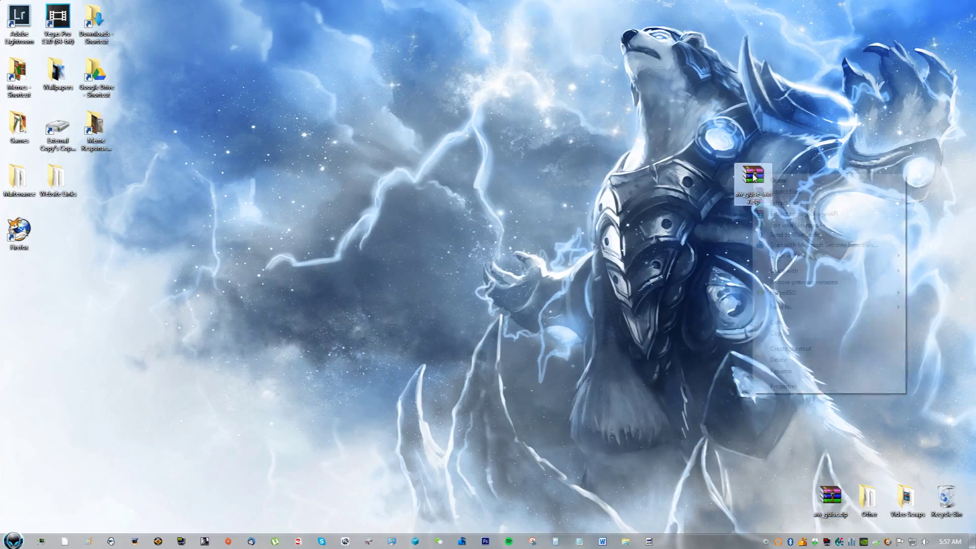
left_click(782, 204)
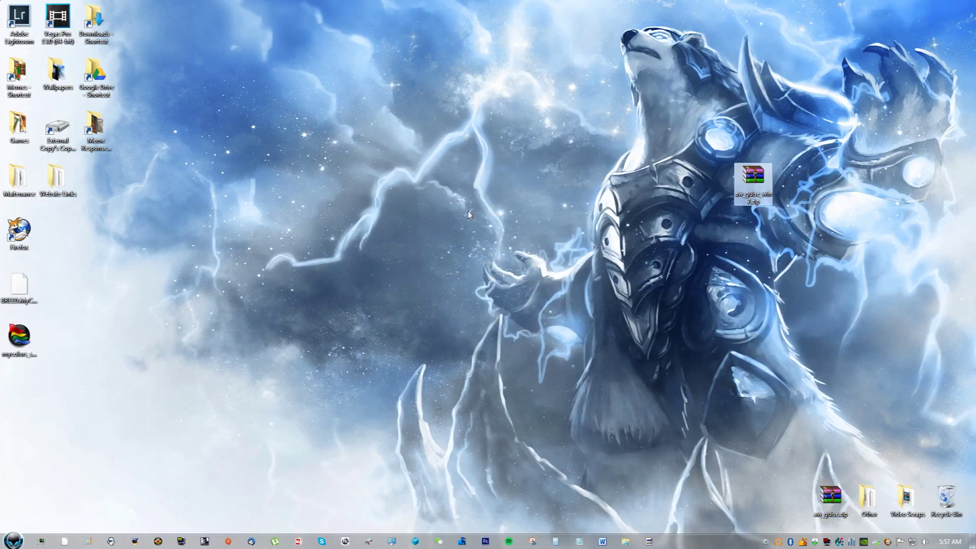
left_click_drag(19, 336, 444, 285)
left_click_drag(19, 392, 414, 284)
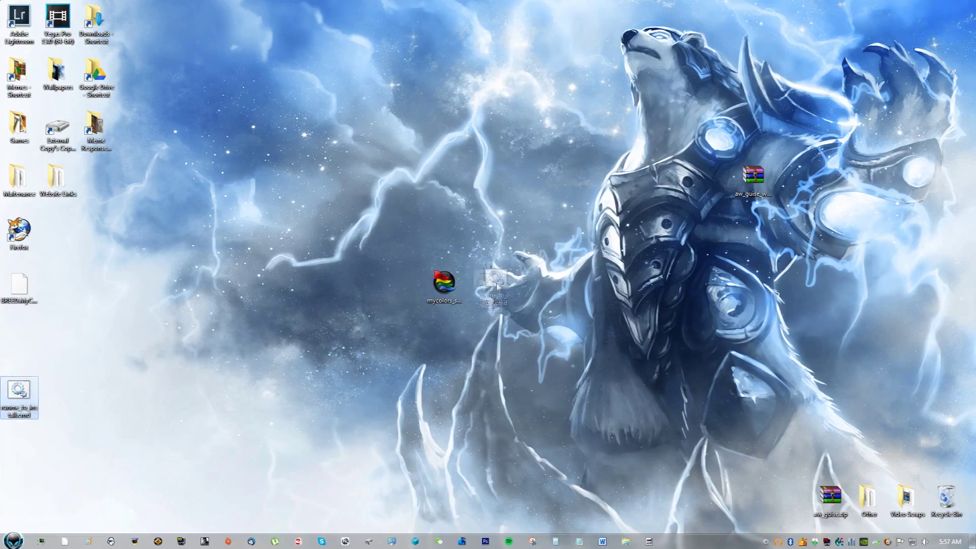
left_click_drag(13, 303, 516, 305)
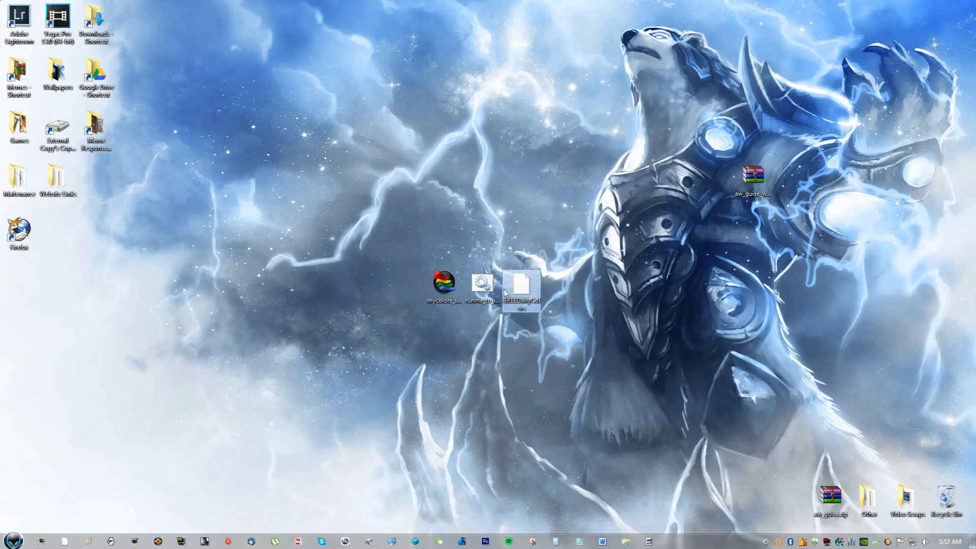
left_click(455, 293)
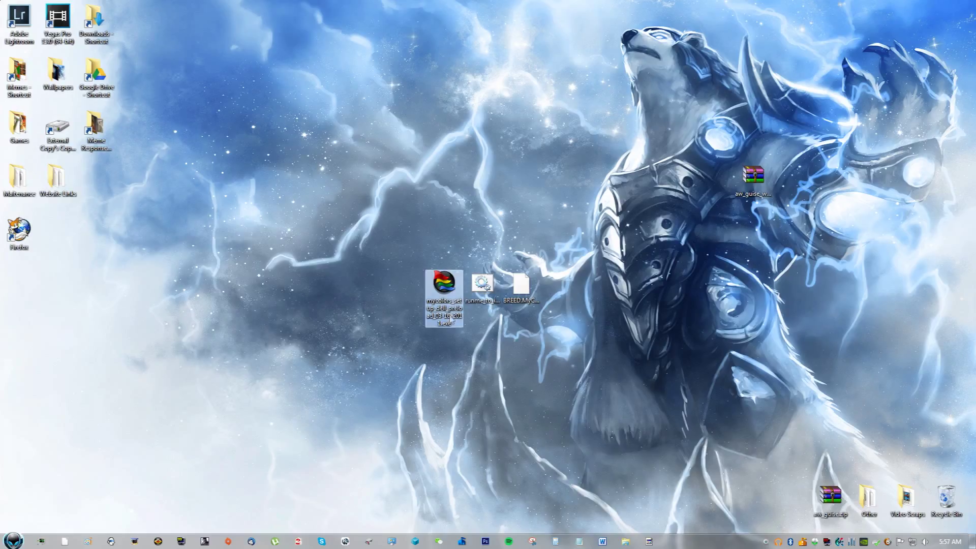
Step: Run the MyColors setup, accept the license, and finish with 'Run Stardock MyColors now' ticked
double_click(445, 288)
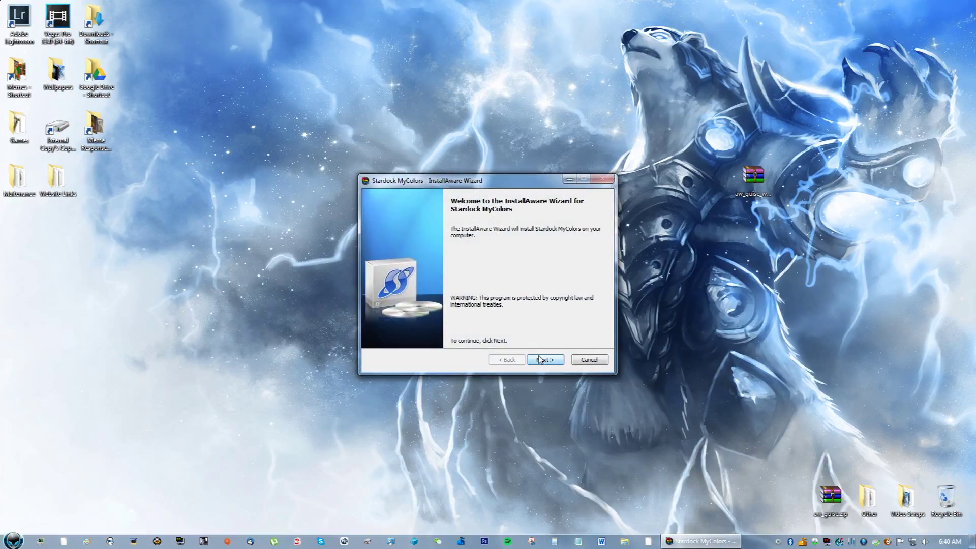
left_click(539, 360)
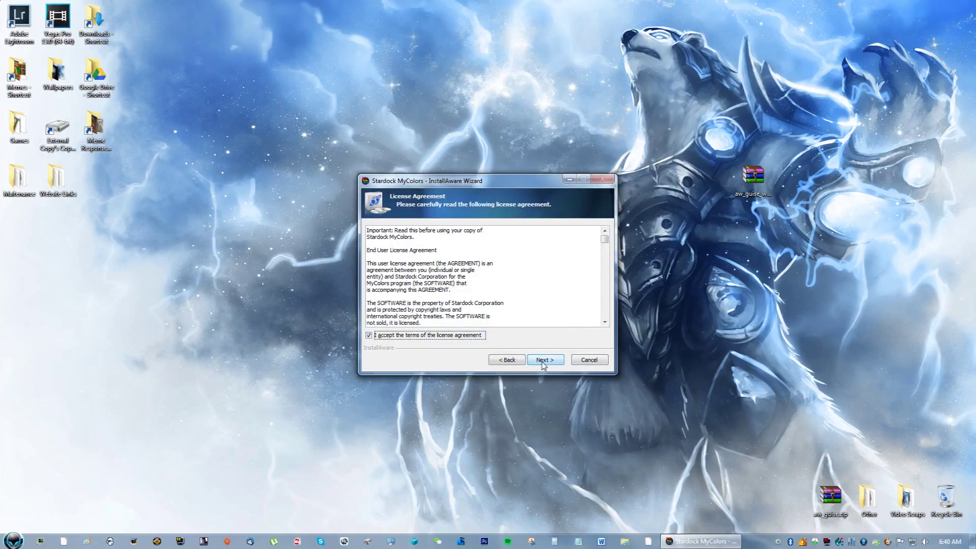
left_click(543, 364)
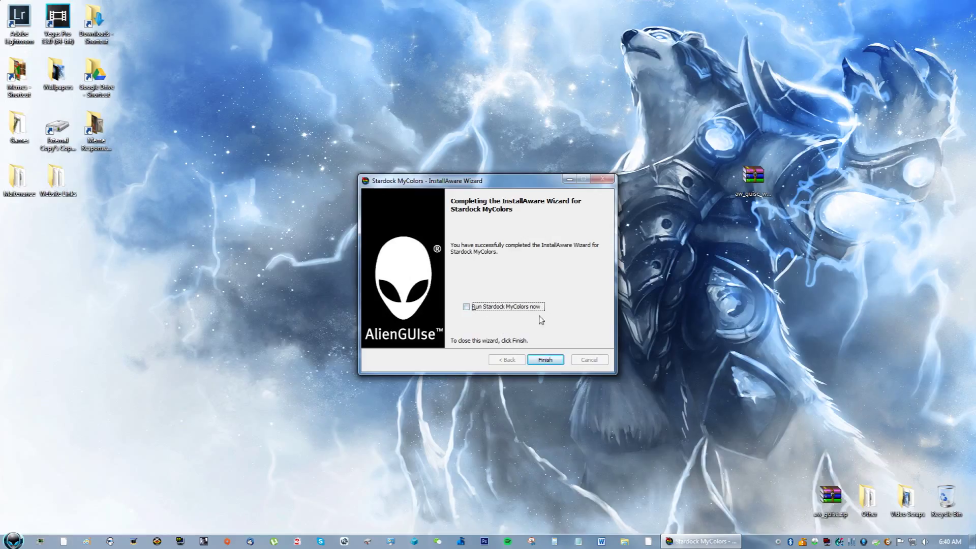
left_click(466, 307)
left_click(542, 360)
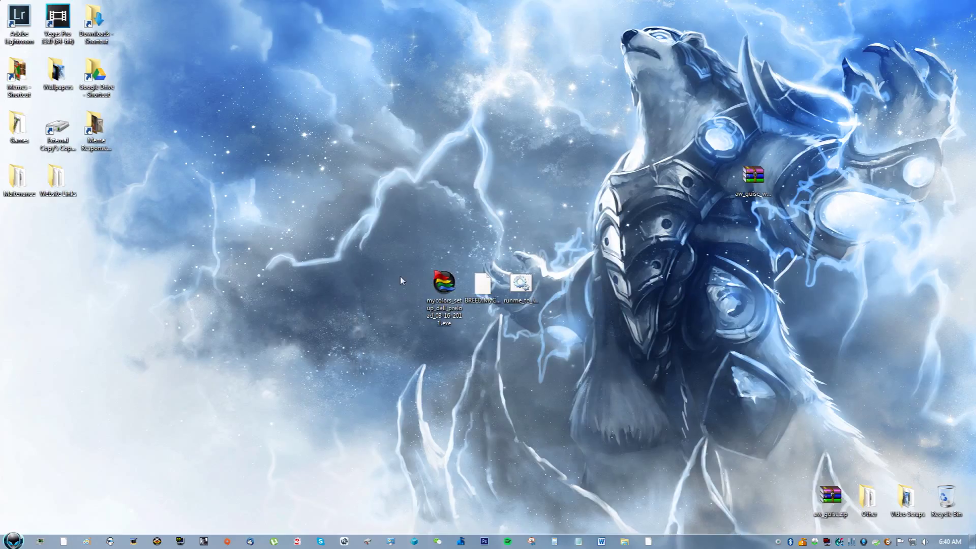
Step: Search the Start menu for 'stardock' and drag a Stardock MyColors shortcut onto the desktop
left_click(14, 541)
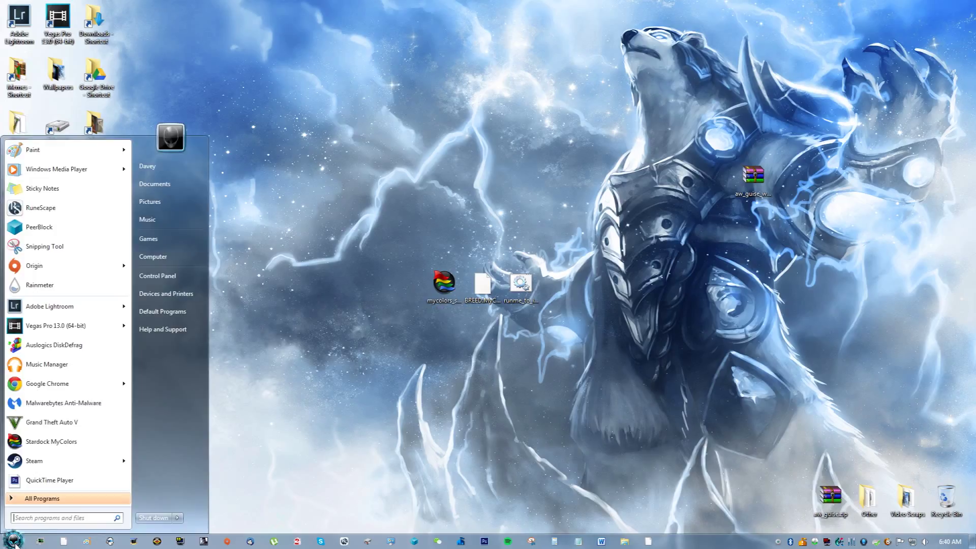
type("sta")
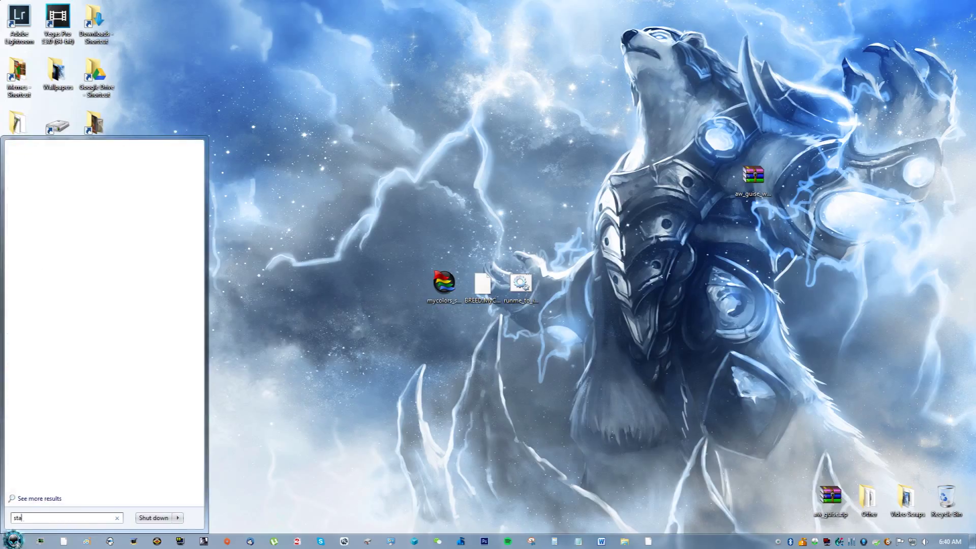
type("rdo")
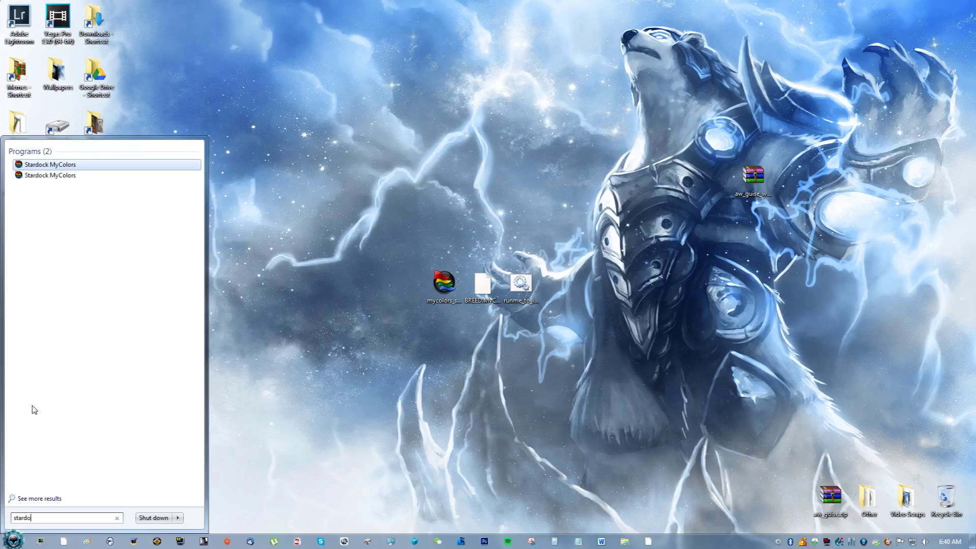
type("ck")
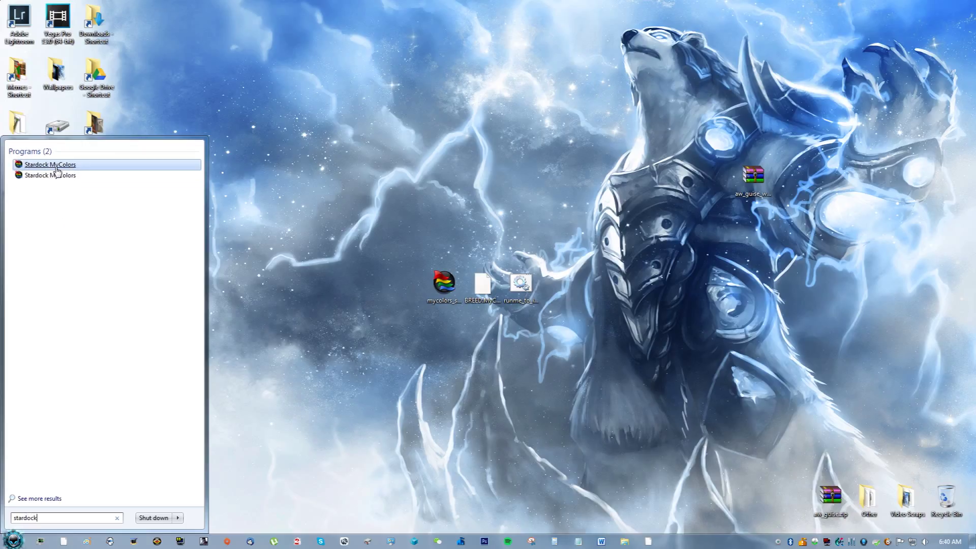
left_click_drag(76, 170, 396, 276)
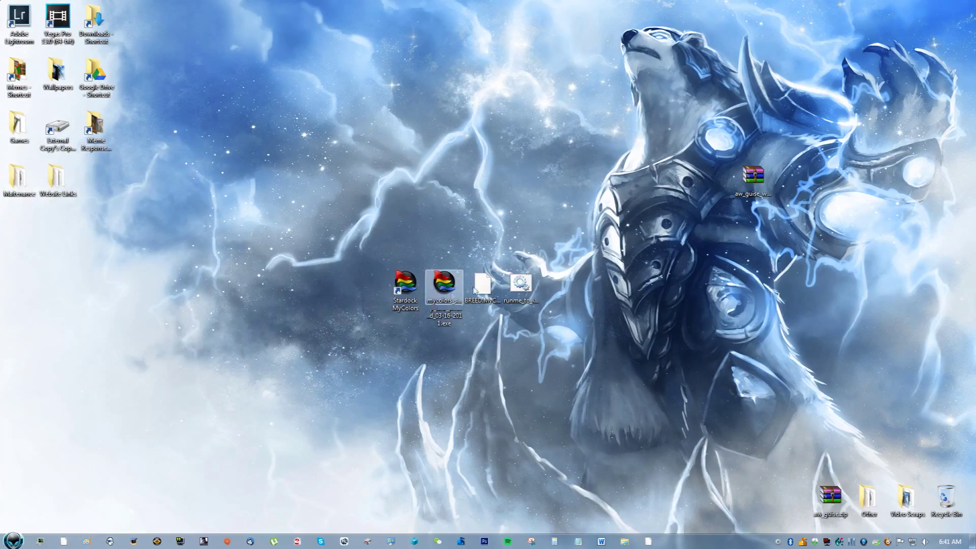
Step: Tidy the setup files, the zip and the shortcut on the desktop, then launch Stardock MyColors
left_click_drag(559, 294, 946, 499)
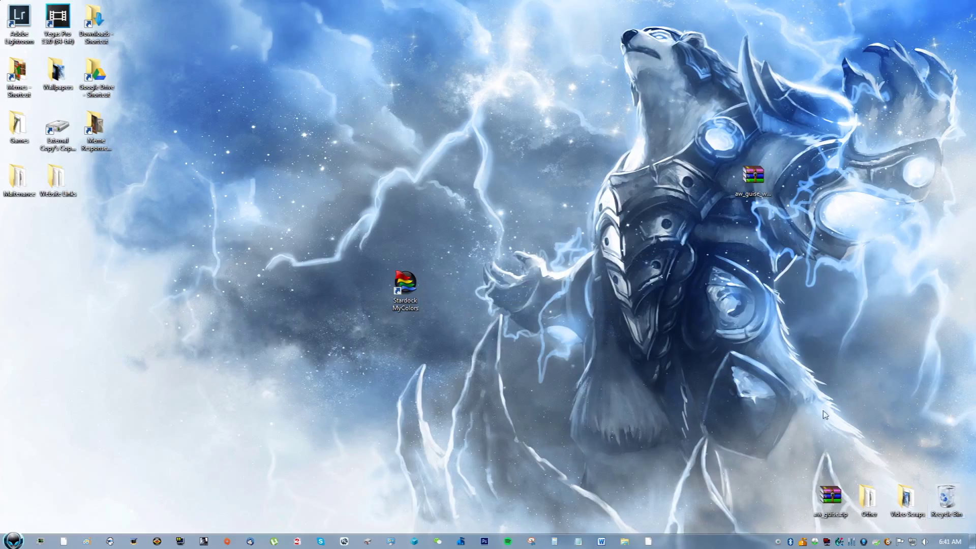
left_click_drag(406, 285, 483, 284)
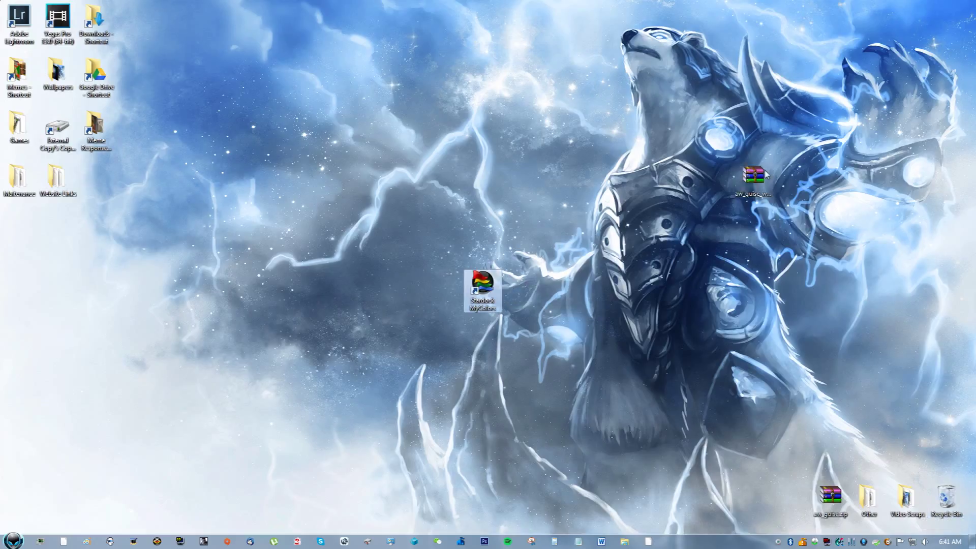
left_click(754, 177)
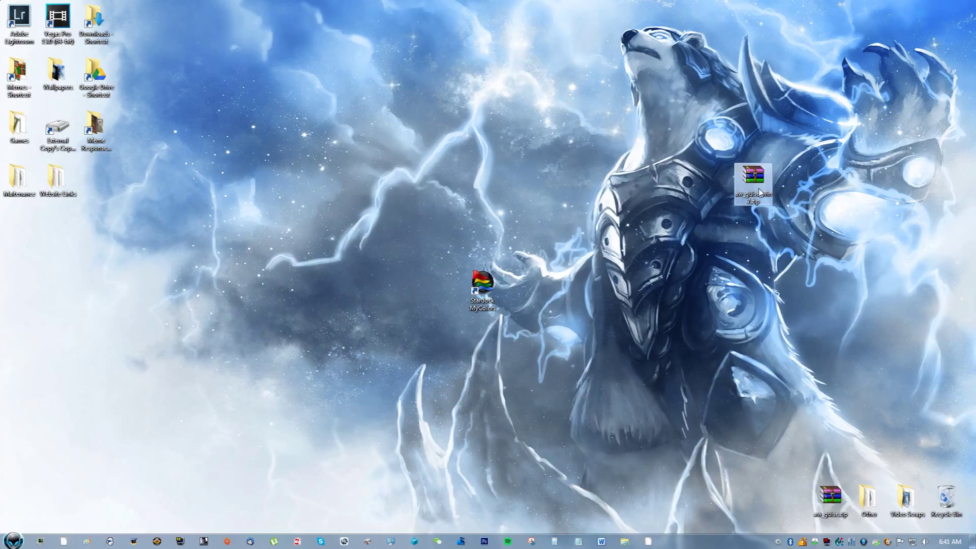
left_click_drag(753, 195, 761, 188)
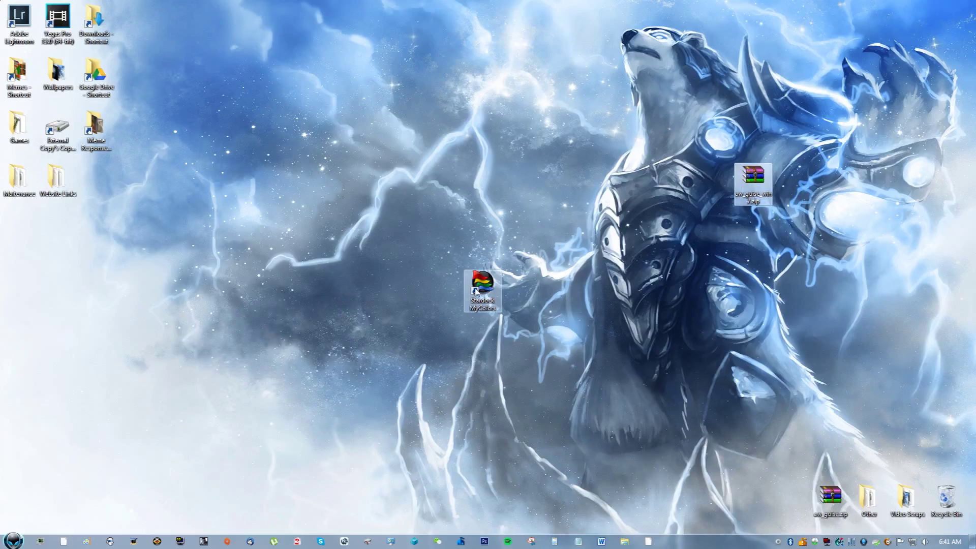
left_click(478, 294)
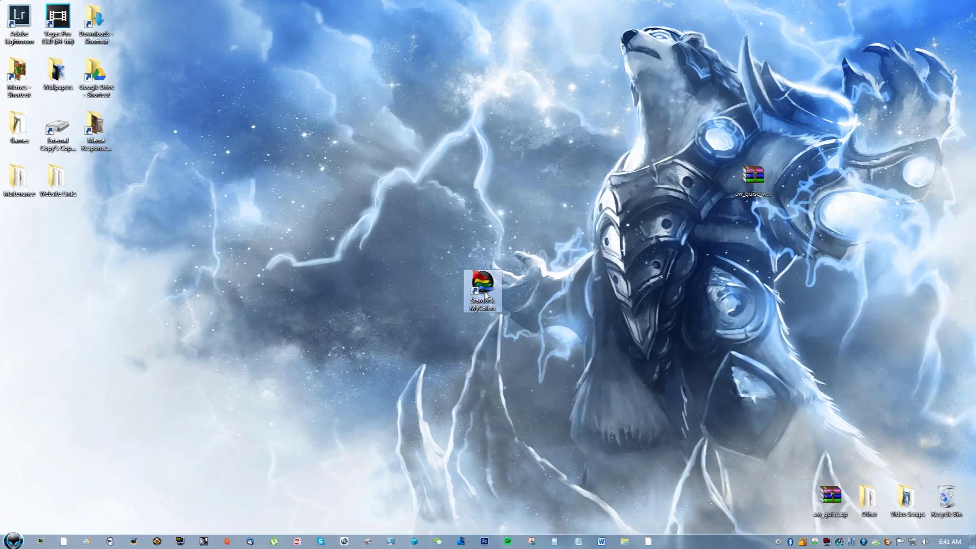
double_click(482, 292)
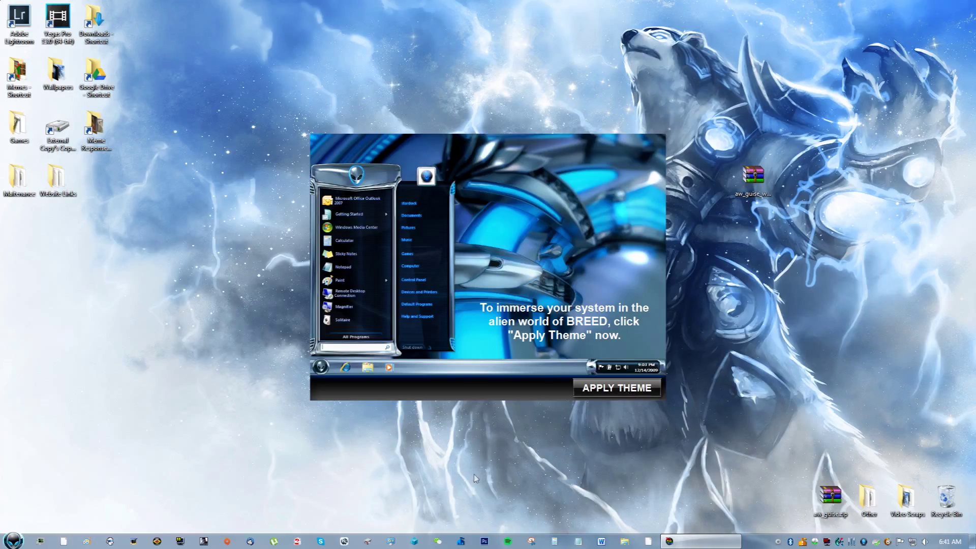
Step: Apply the BREED theme from the MyColors theme window
left_click(623, 389)
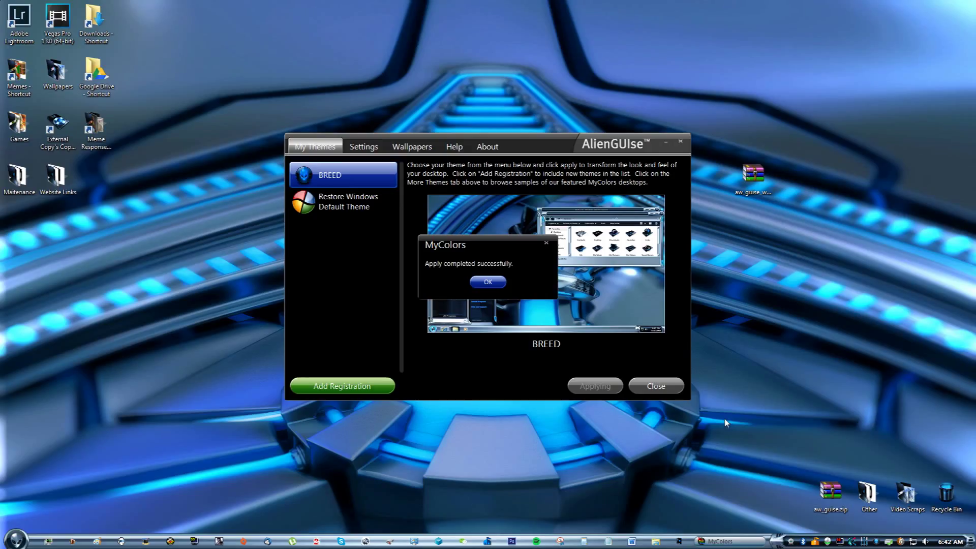
Step: Dismiss the 'Apply completed successfully' message and close the AlienGUIse window
left_click(486, 283)
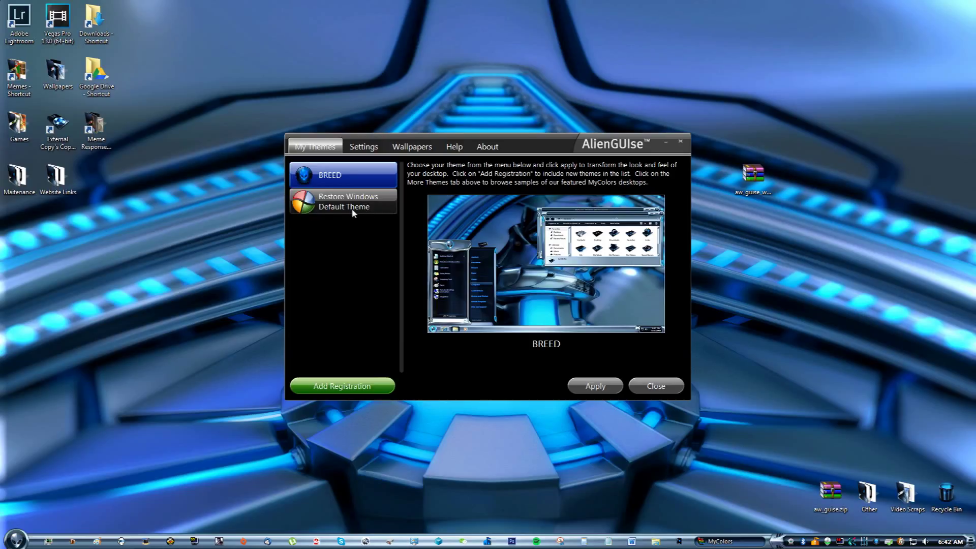
left_click(655, 387)
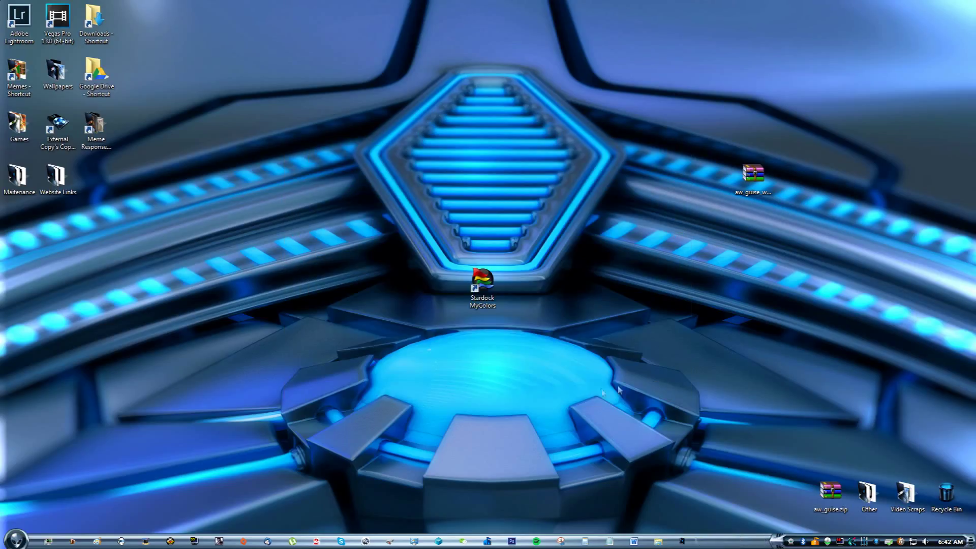
Step: Drag the Stardock MyColors shortcut into the left icon column, then bring up the taskbar's options
left_click_drag(492, 305, 28, 247)
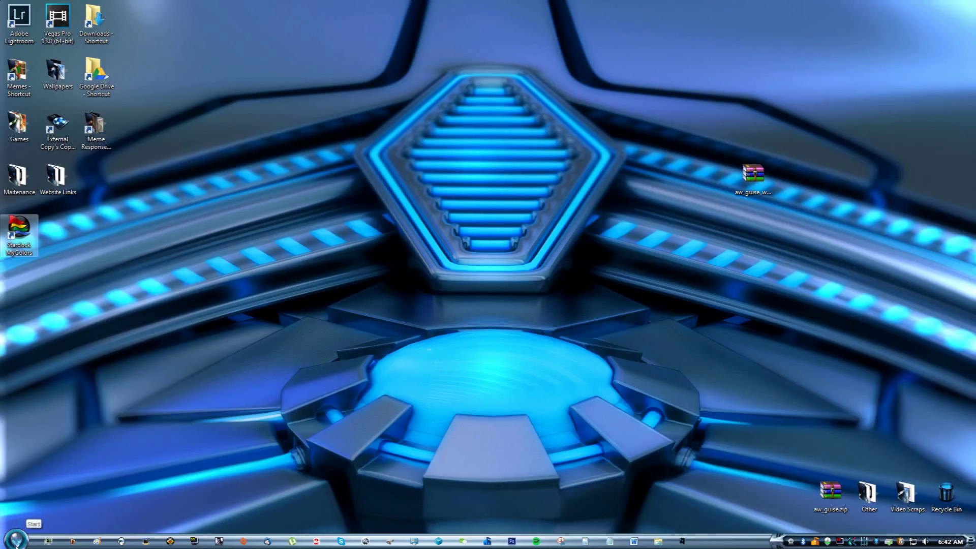
right_click(728, 541)
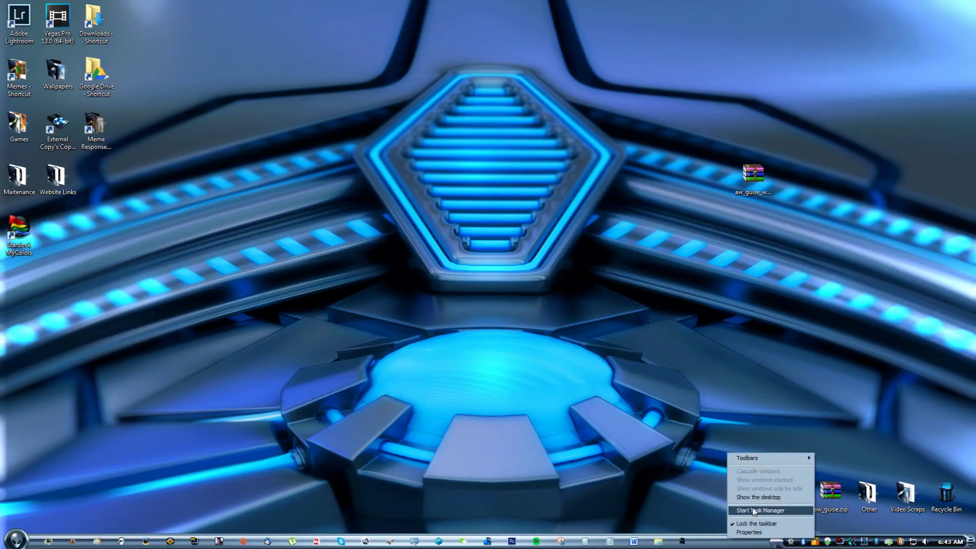
left_click(749, 532)
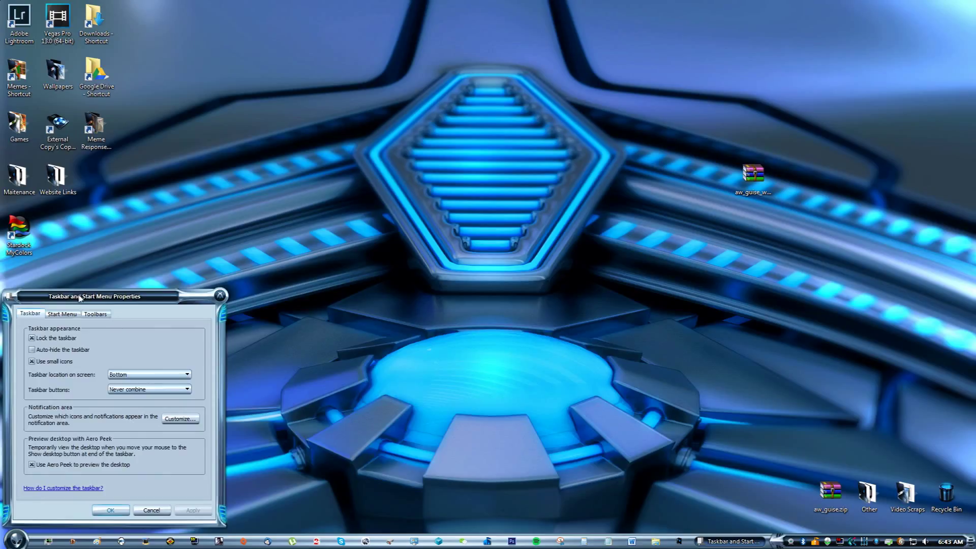
left_click_drag(80, 298, 543, 250)
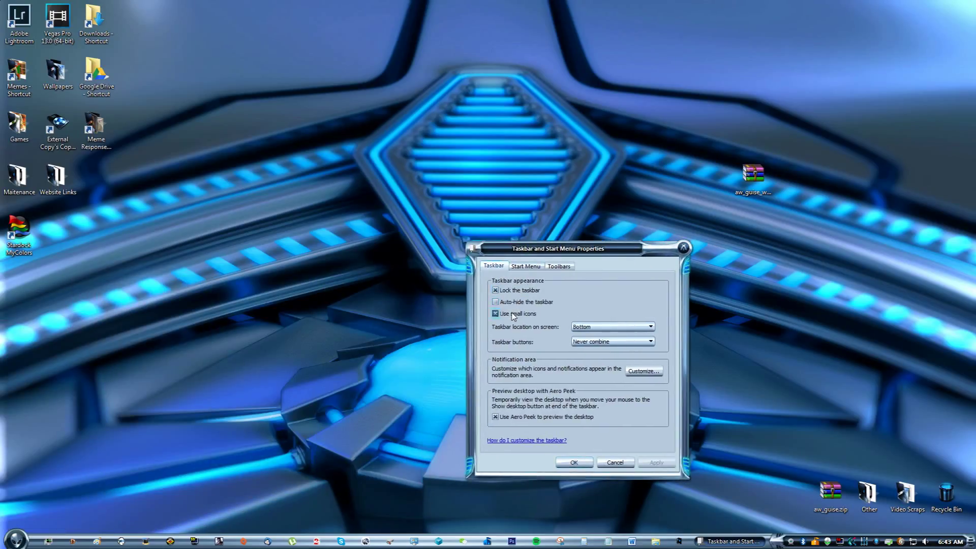
left_click(513, 315)
left_click(651, 463)
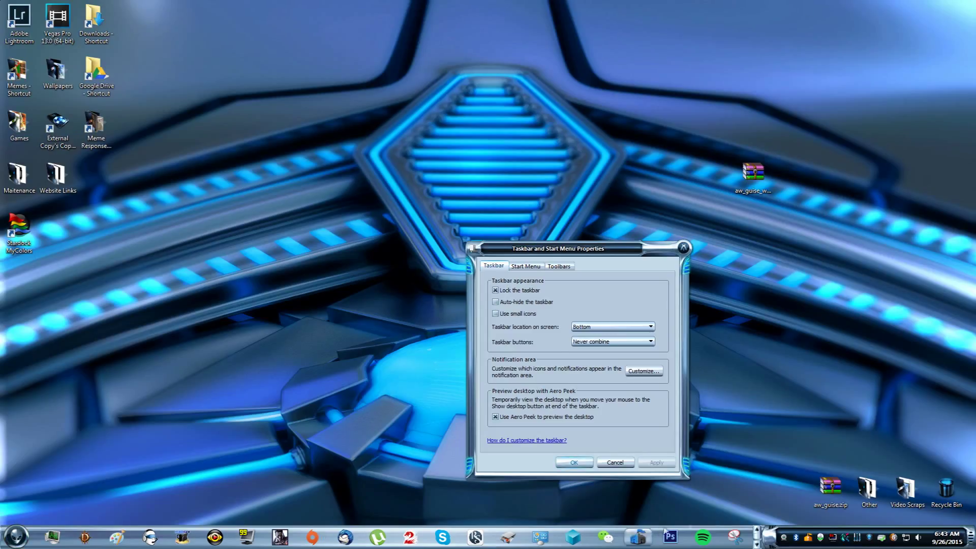
left_click(526, 316)
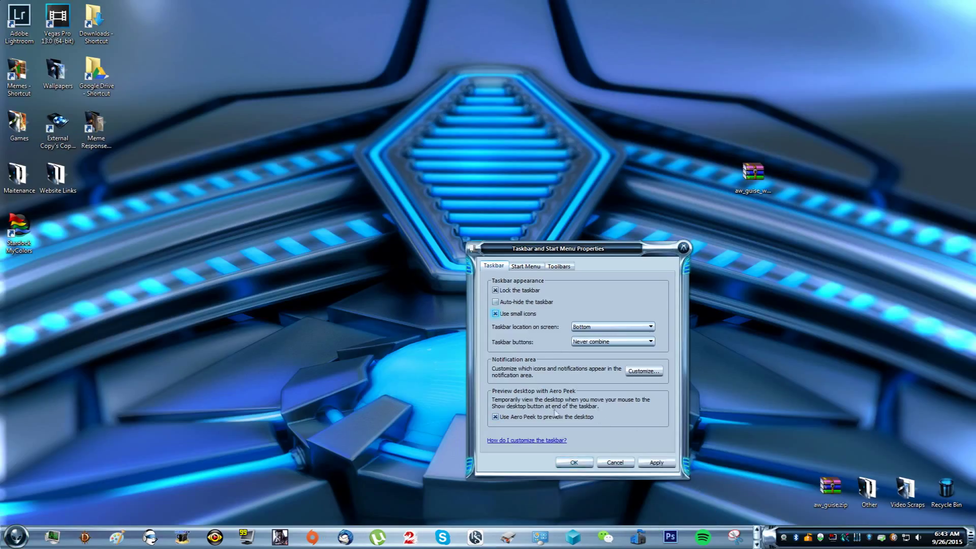
left_click(655, 463)
left_click(570, 463)
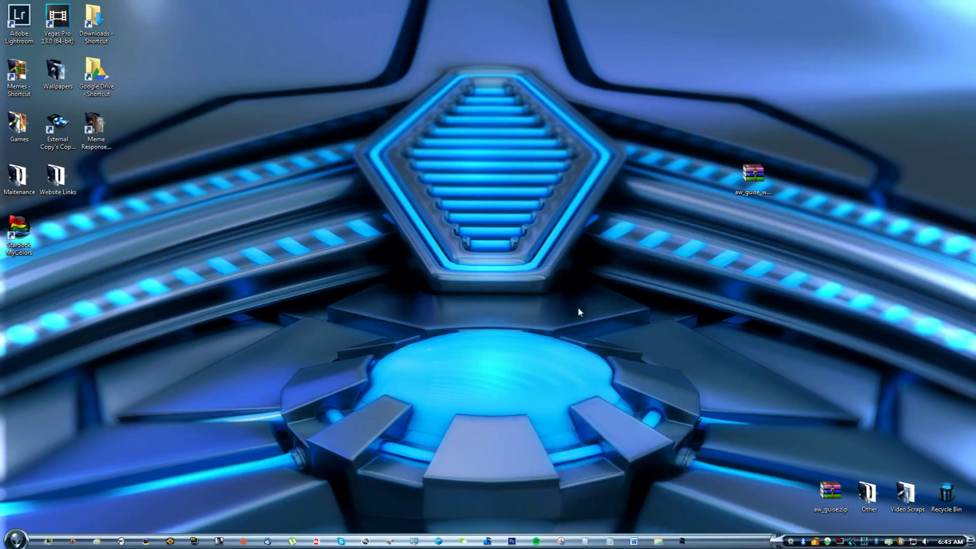
left_click(20, 539)
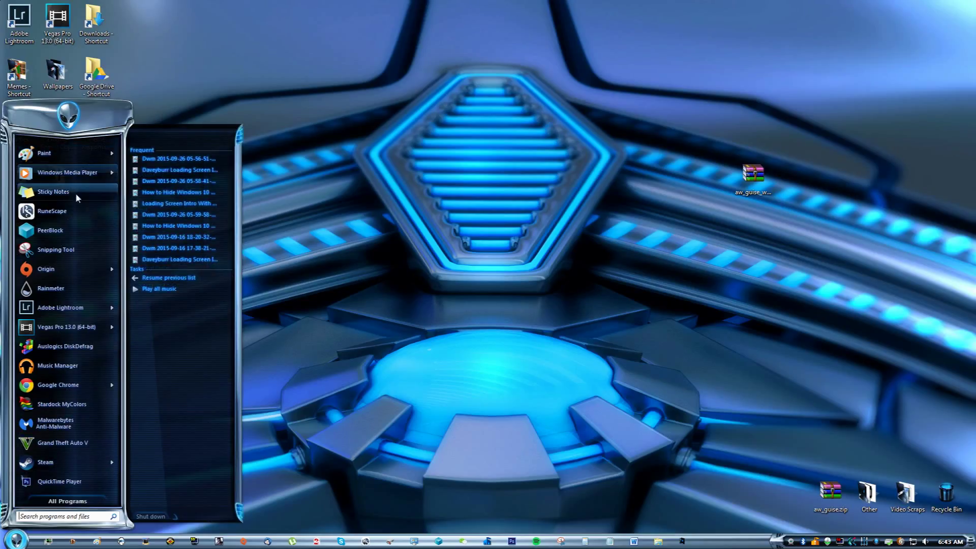
Step: Open Computer from the Start menu to show the drives and removable storage
left_click(16, 540)
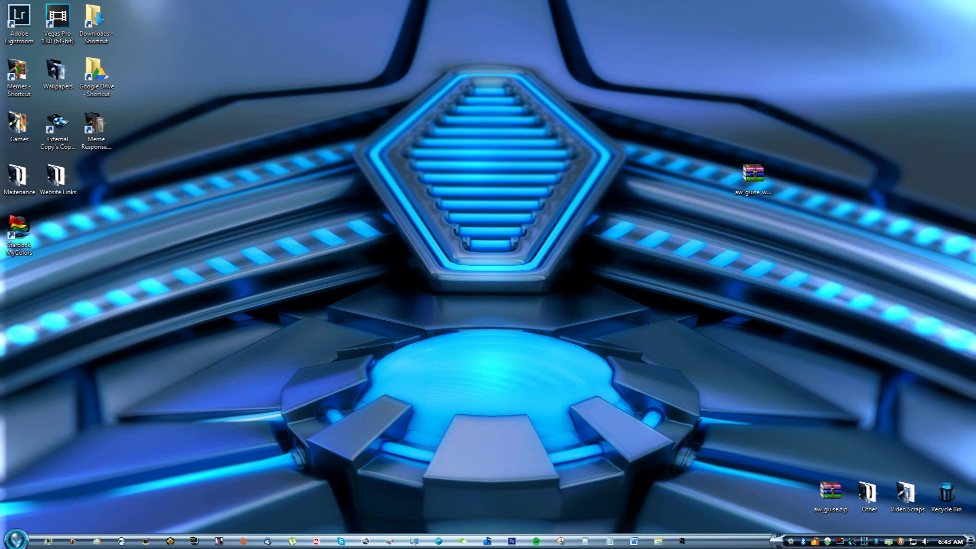
left_click(16, 540)
left_click(152, 248)
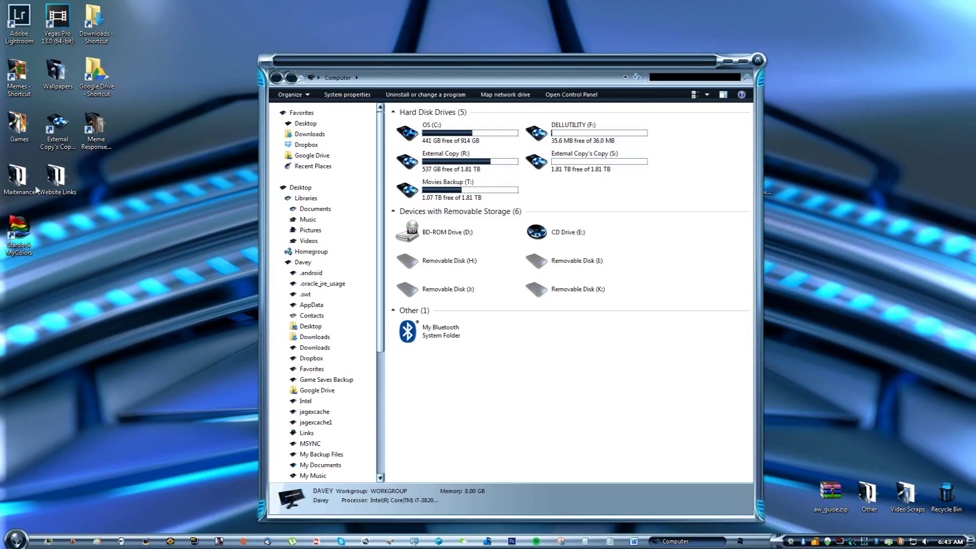
Step: Select the desktop Recycle Bin, then close the Computer window
left_click(949, 497)
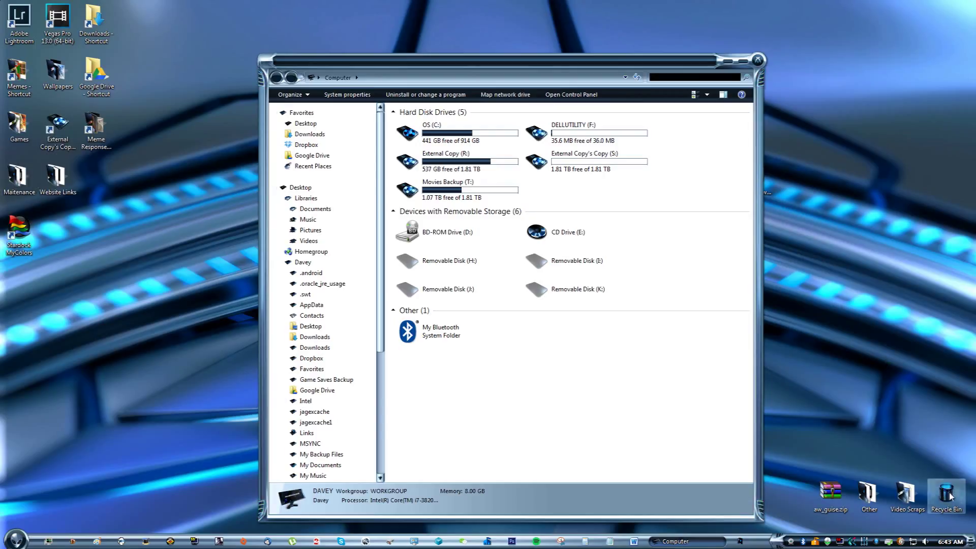
left_click(949, 496)
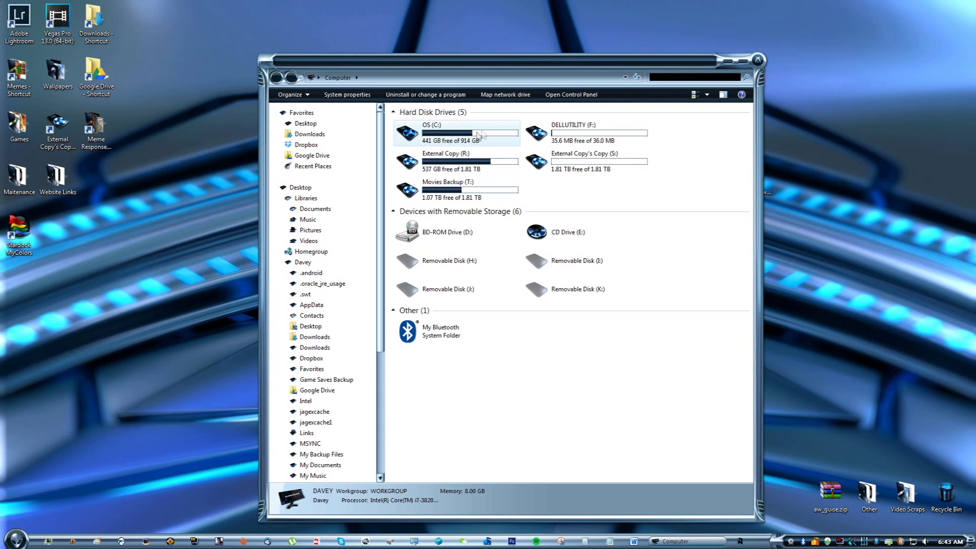
left_click(758, 60)
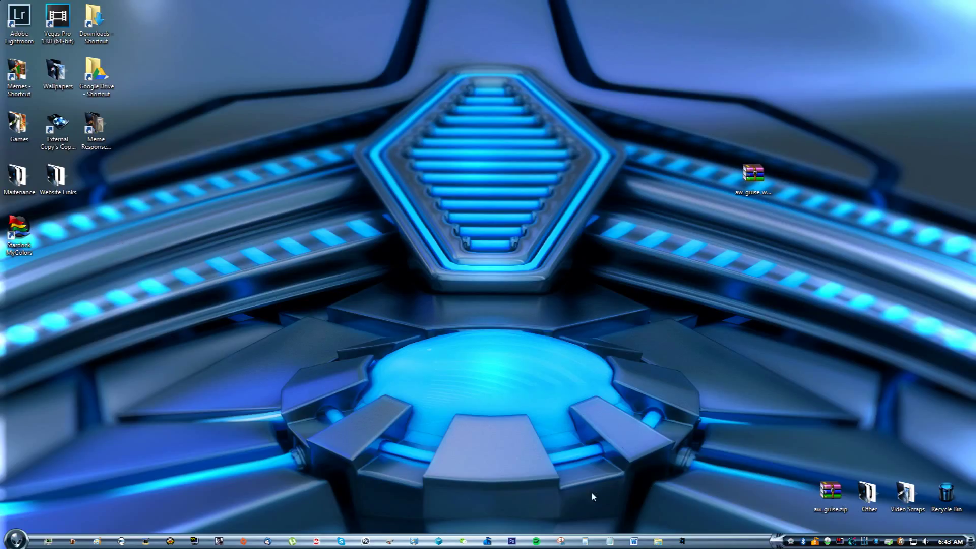
key("super")
type("fire")
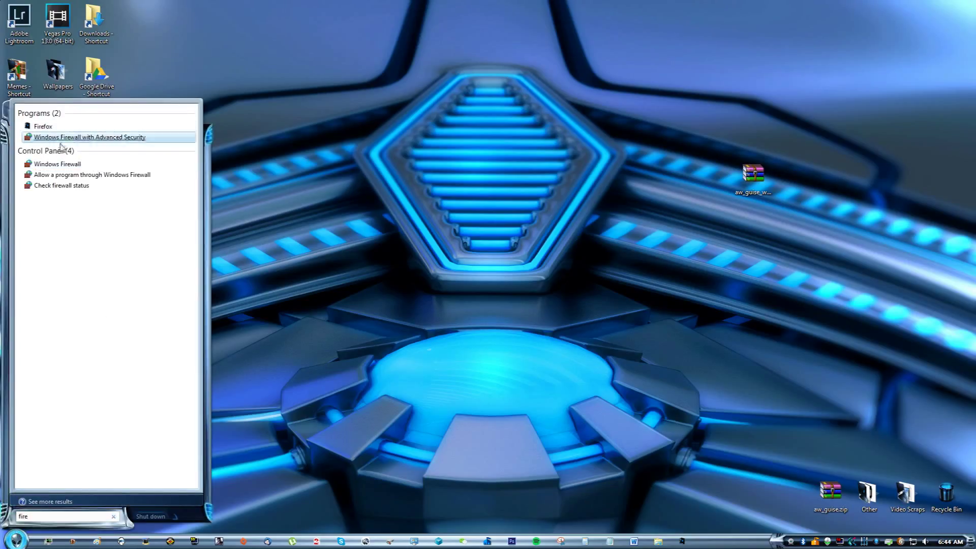
left_click(51, 127)
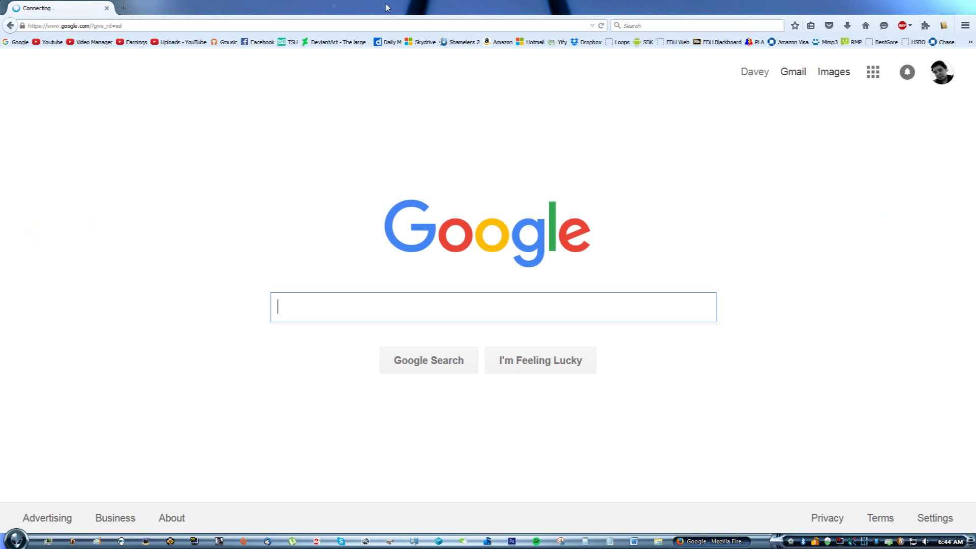
double_click(559, 7)
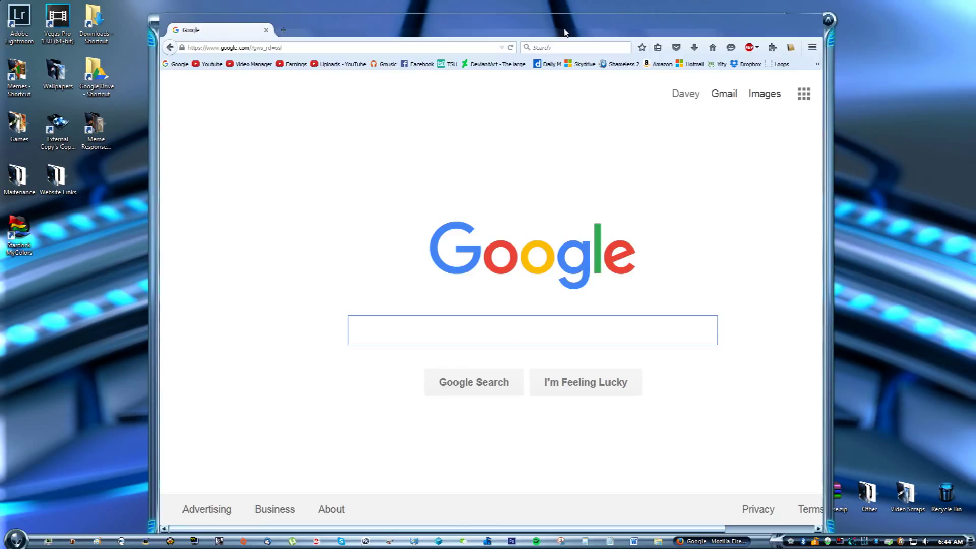
left_click_drag(566, 34, 570, 30)
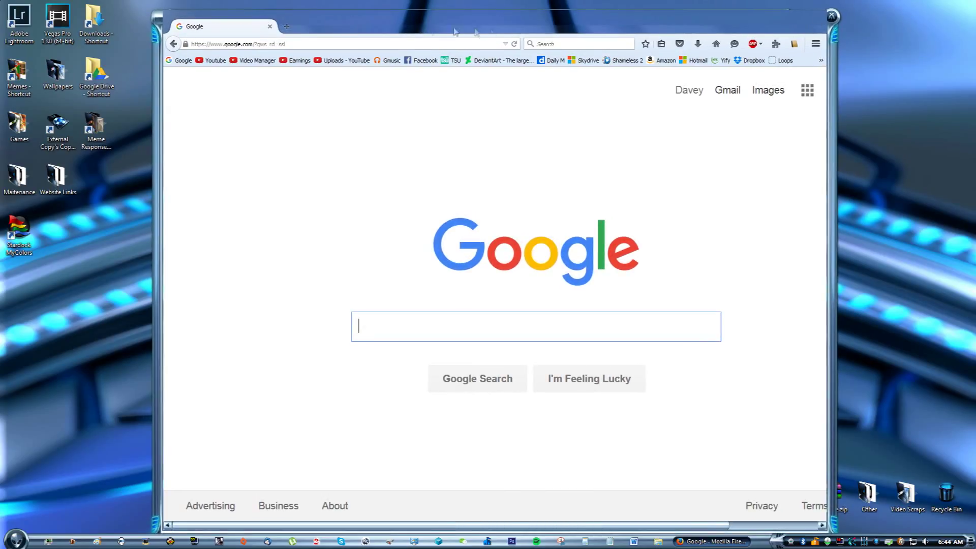
double_click(659, 16)
left_click_drag(652, 14, 550, 19)
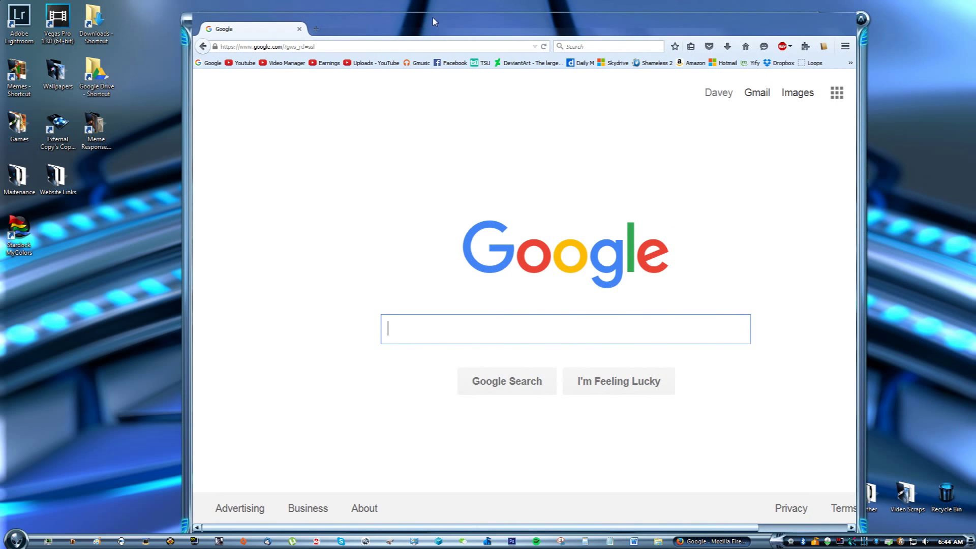
left_click(853, 21)
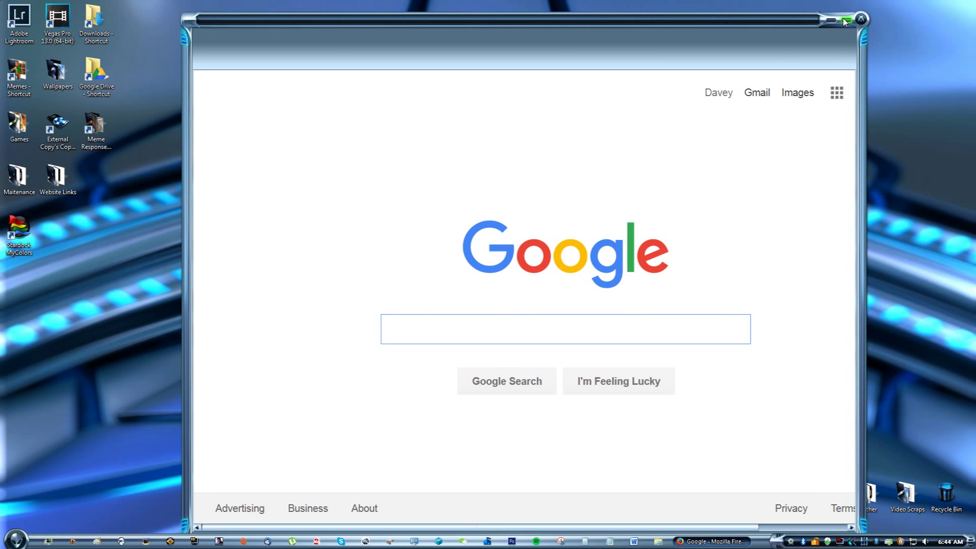
left_click(845, 20)
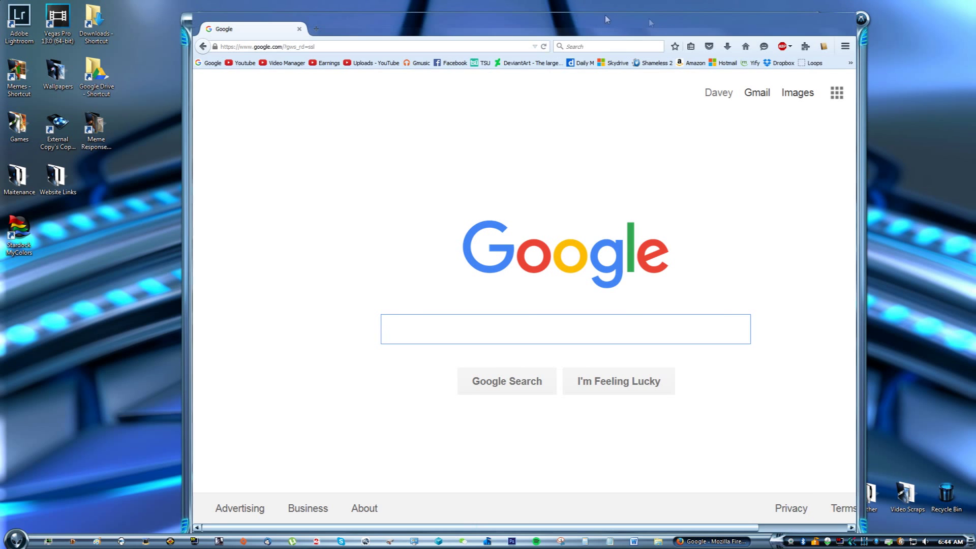
left_click(861, 21)
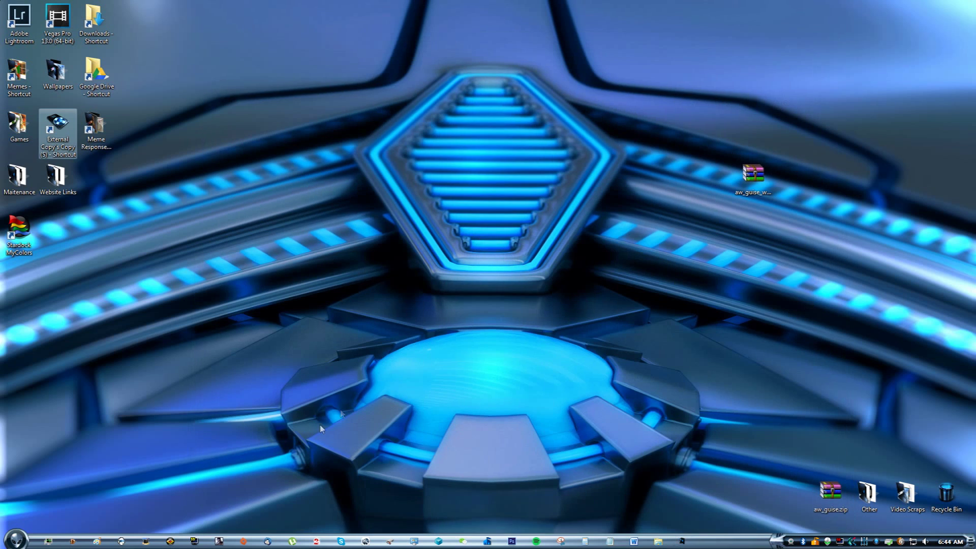
left_click(15, 539)
type("go")
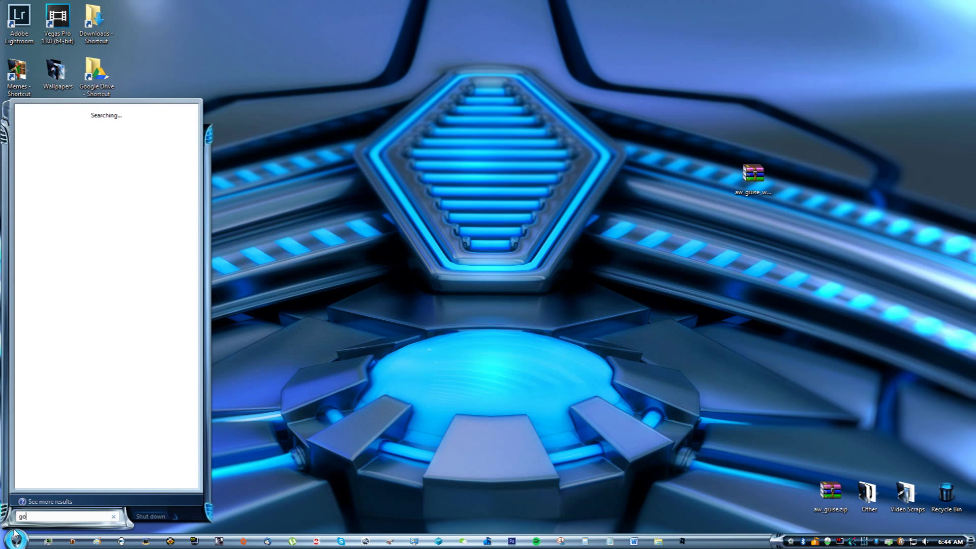
type("ogle")
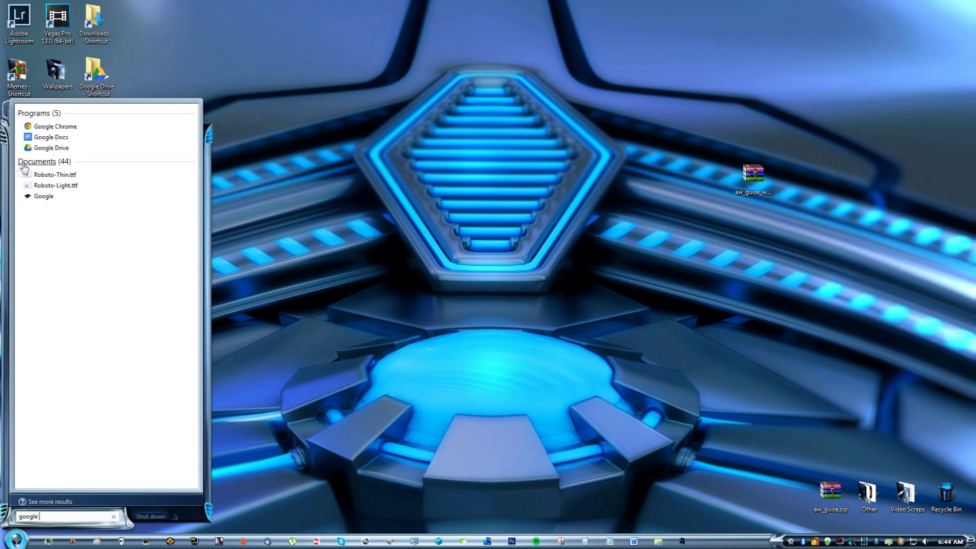
left_click(51, 126)
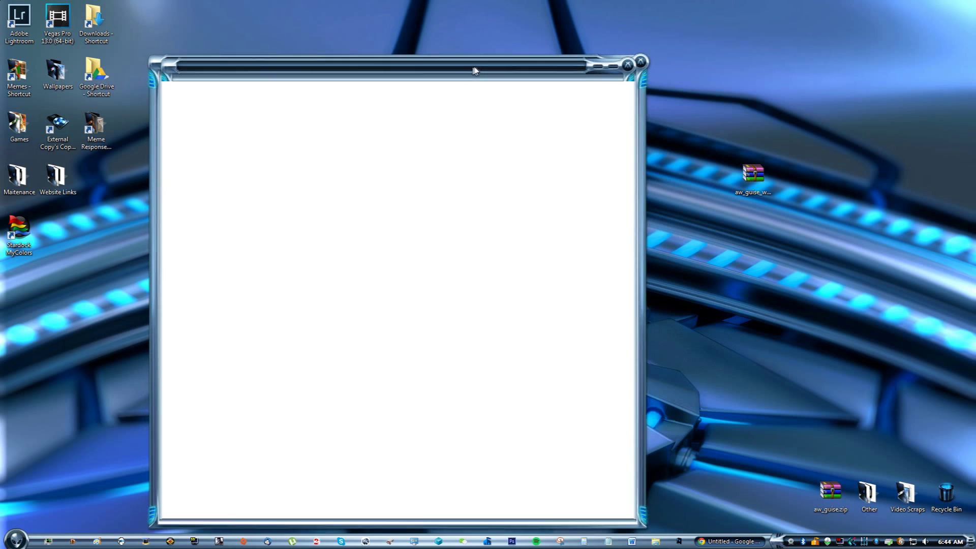
left_click_drag(473, 70, 533, 50)
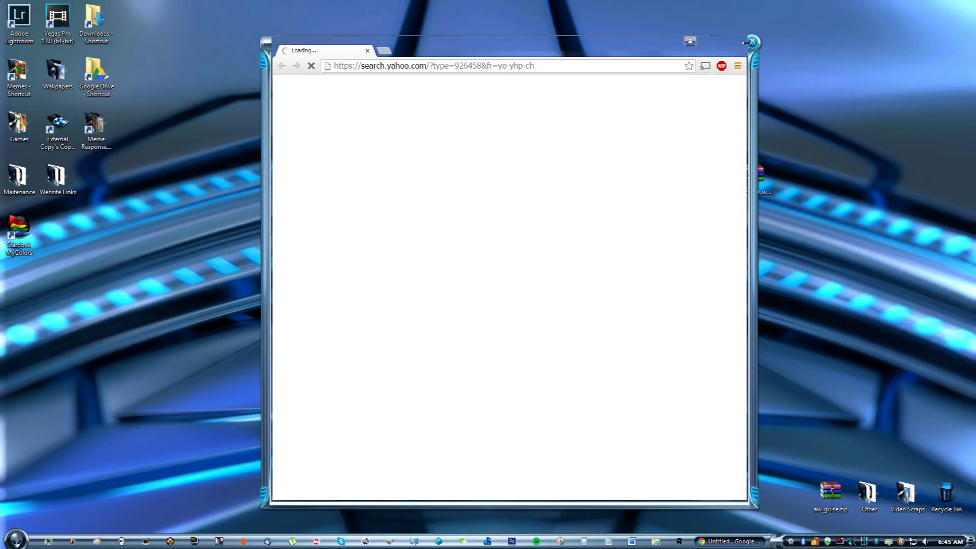
left_click_drag(437, 44, 434, 33)
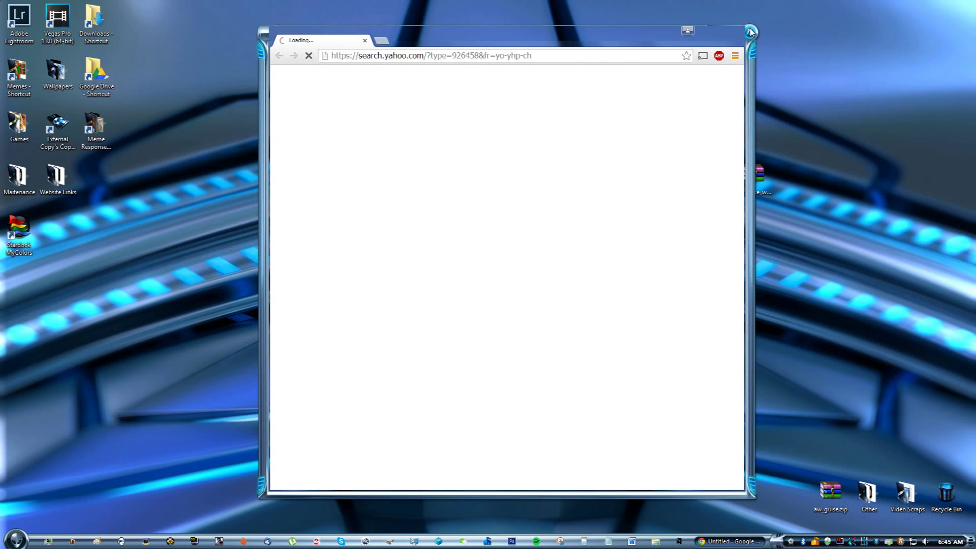
left_click(750, 32)
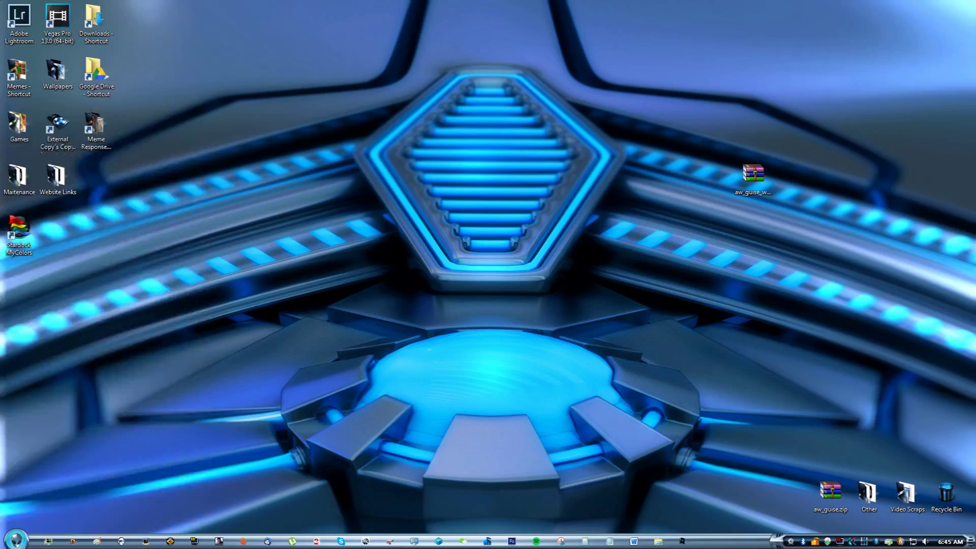
left_click(16, 539)
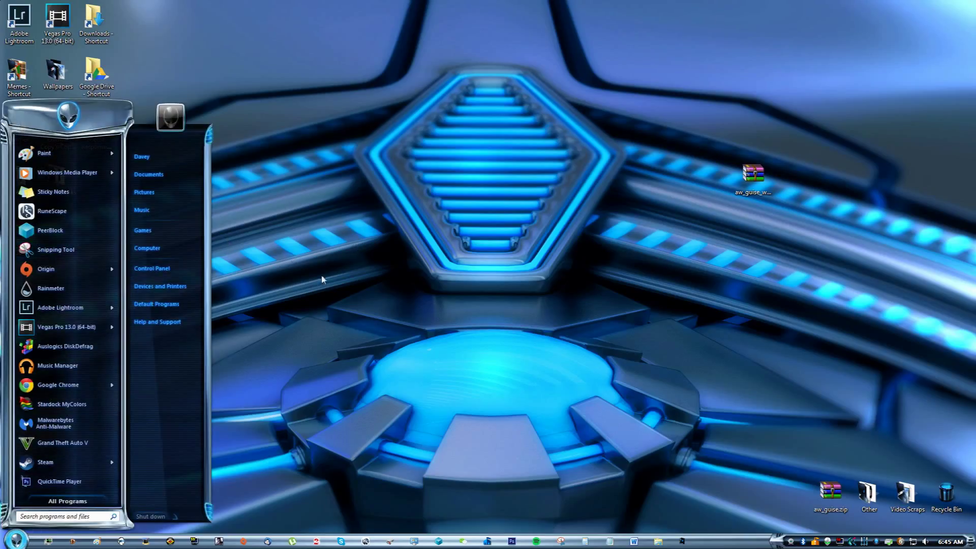
left_click(710, 425)
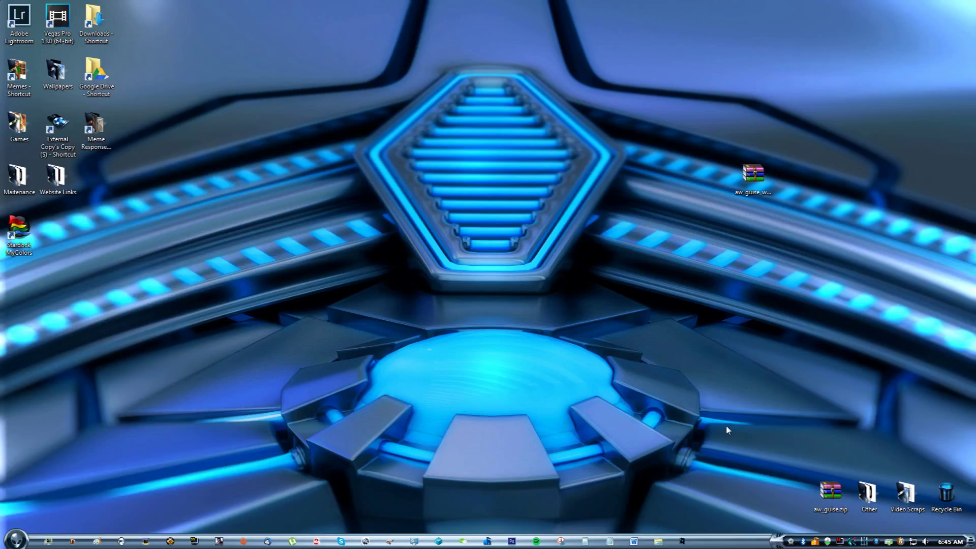